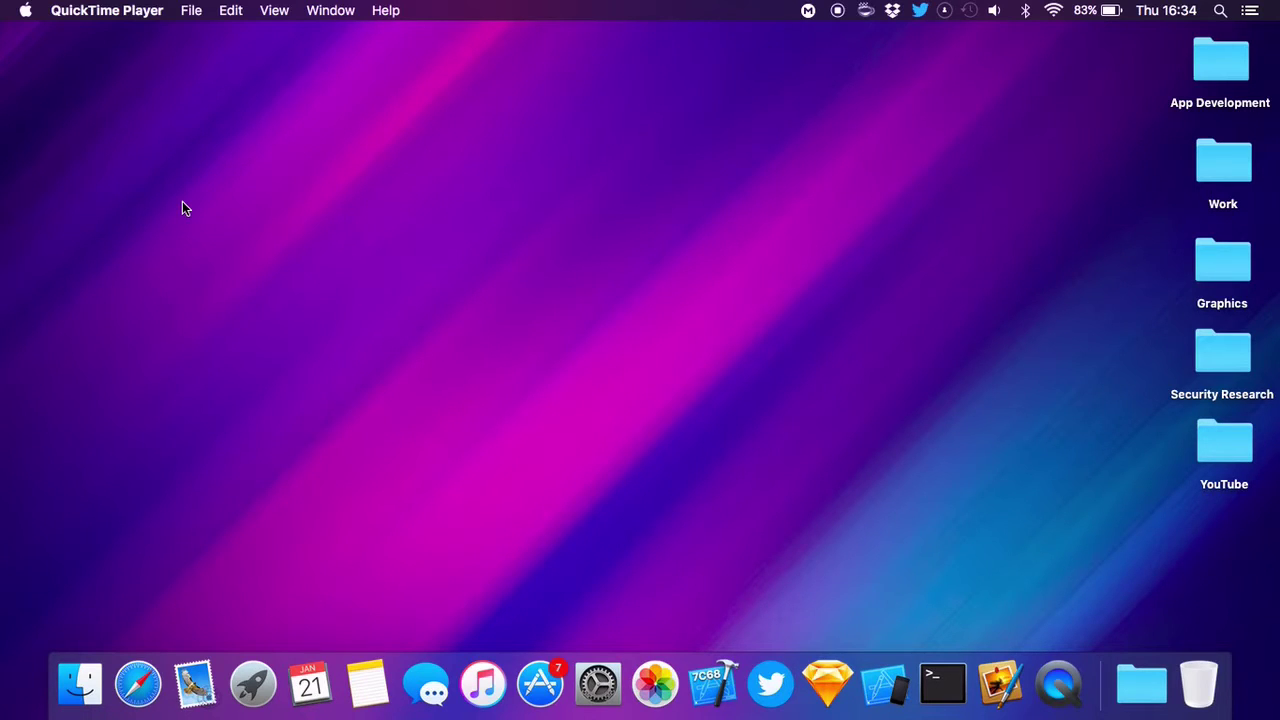
- Launch Safari and load the ipsw.me site
{"action": "left_click", "coordinate": [133, 615]}
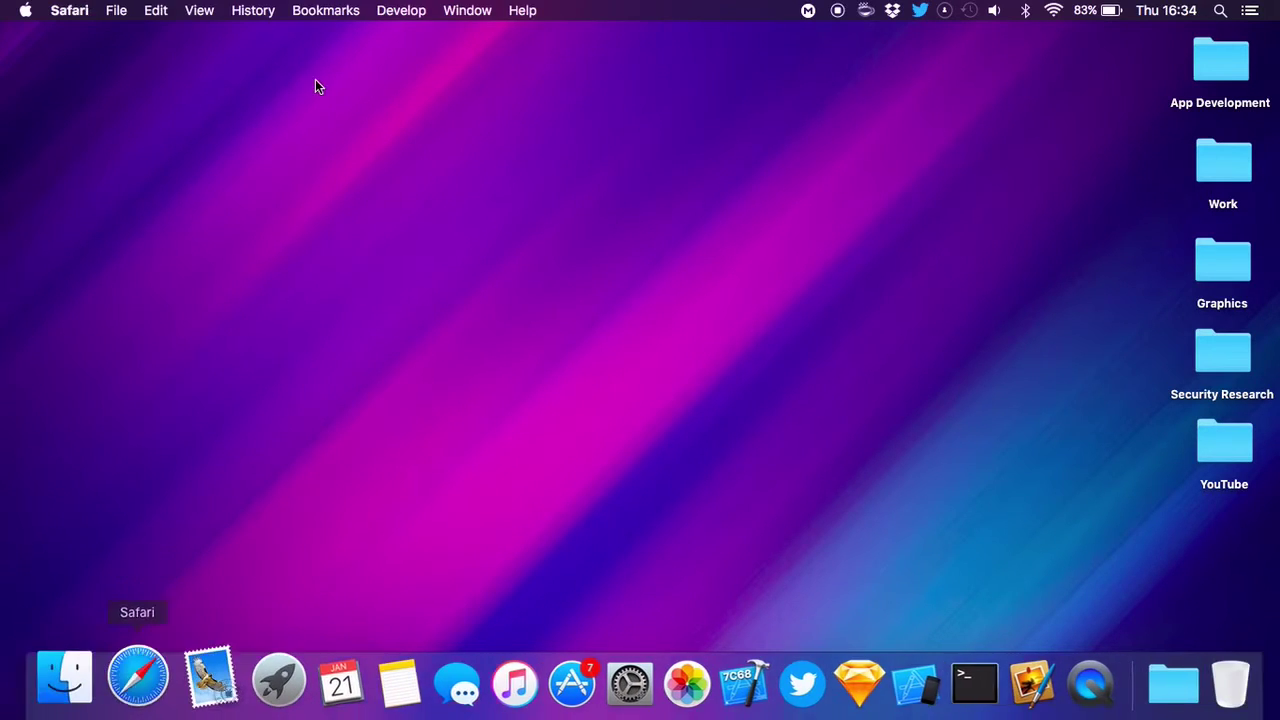
{"action": "type", "text": "ips"}
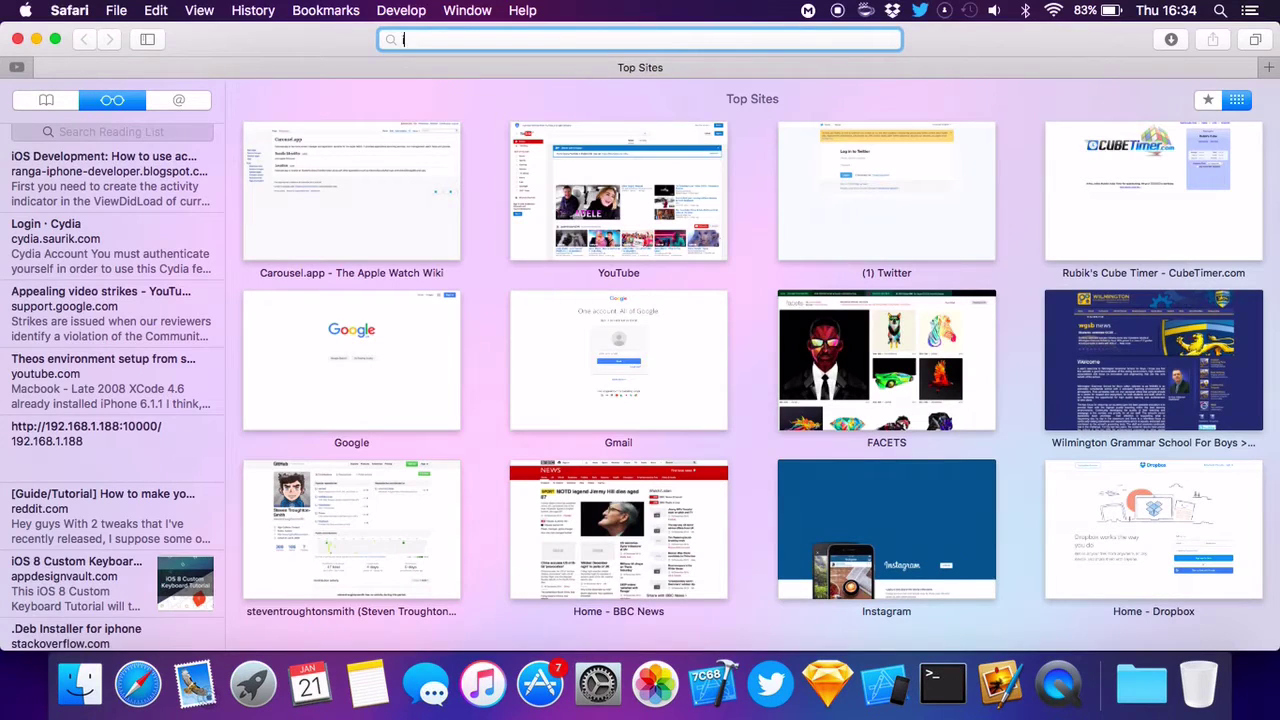
{"action": "type", "text": "sw.me"}
{"action": "key", "text": "Return"}
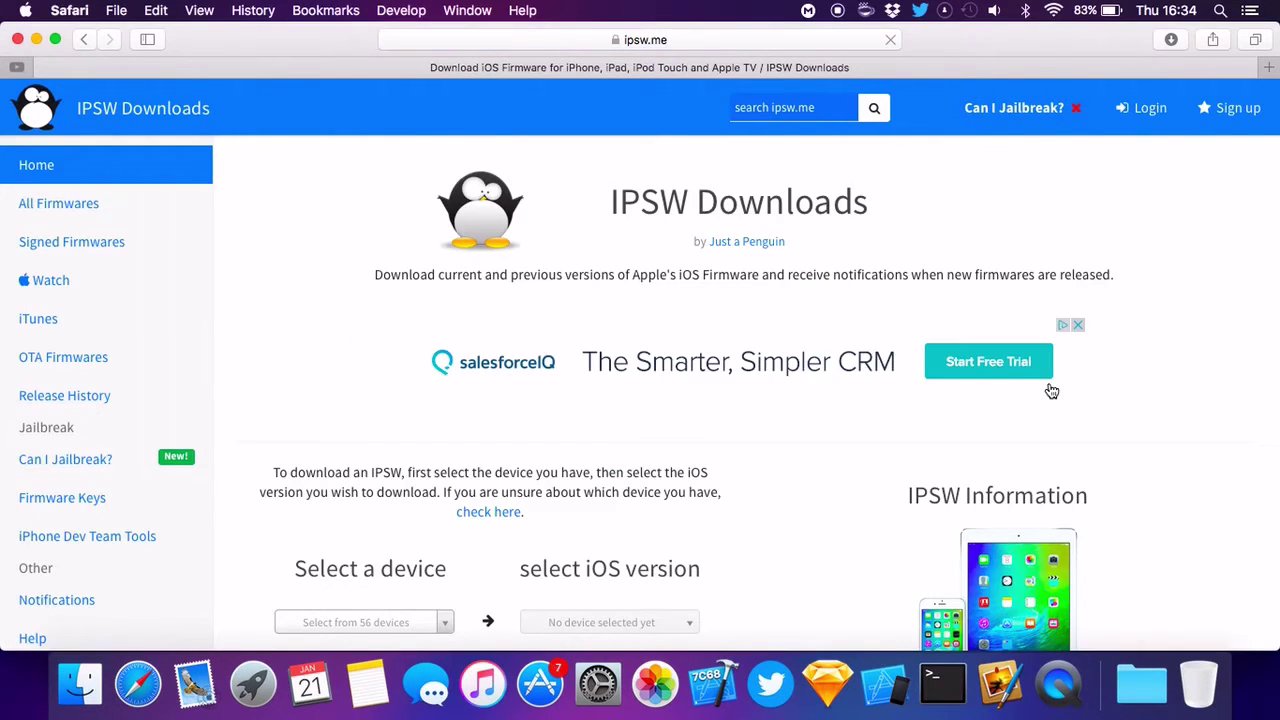
{"action": "scroll", "coordinate": [1050, 390], "scroll_direction": "down", "scroll_amount": 4}
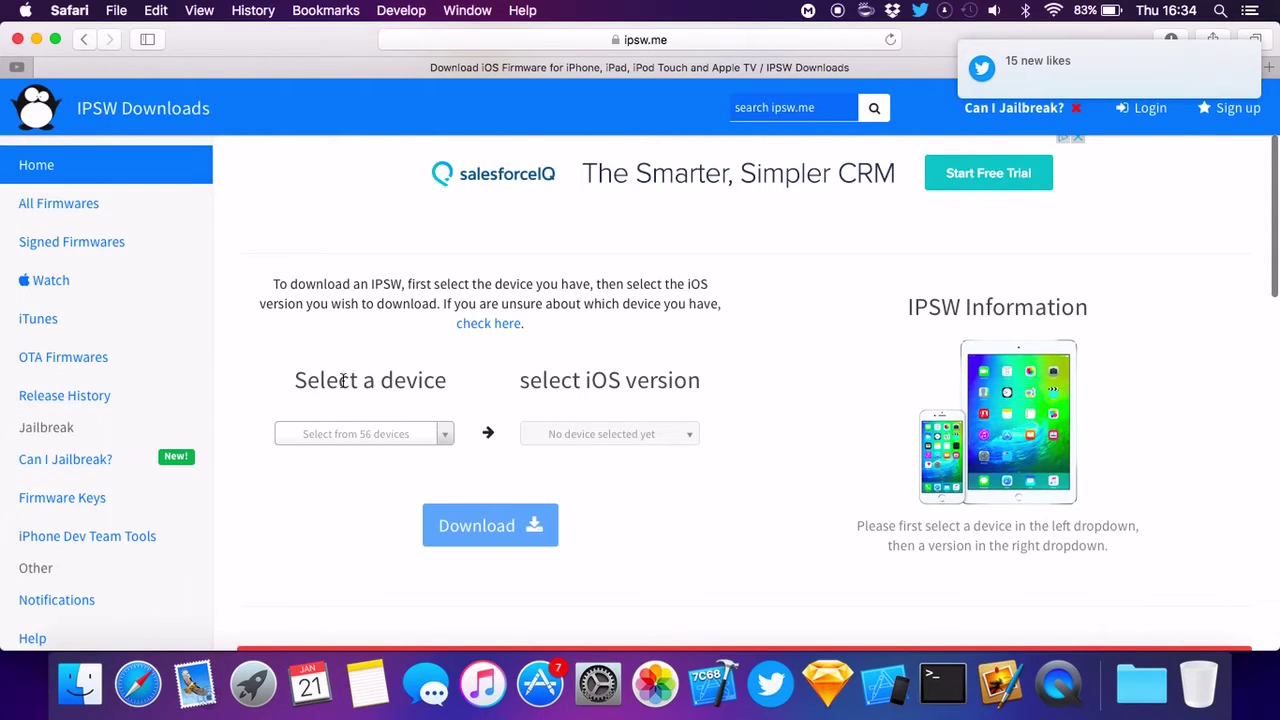
- Choose iPhone 4[S] as the device and bring up its firmware version list
{"action": "left_click", "coordinate": [447, 432]}
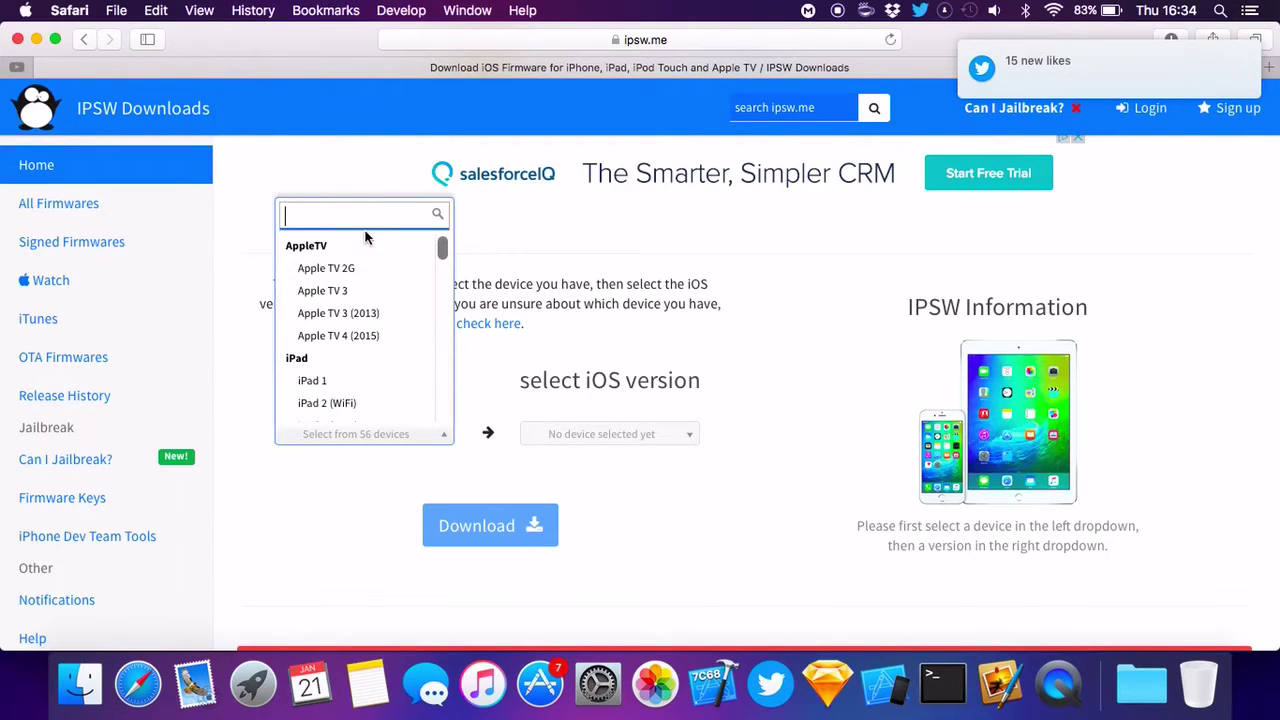
{"action": "type", "text": "ip"}
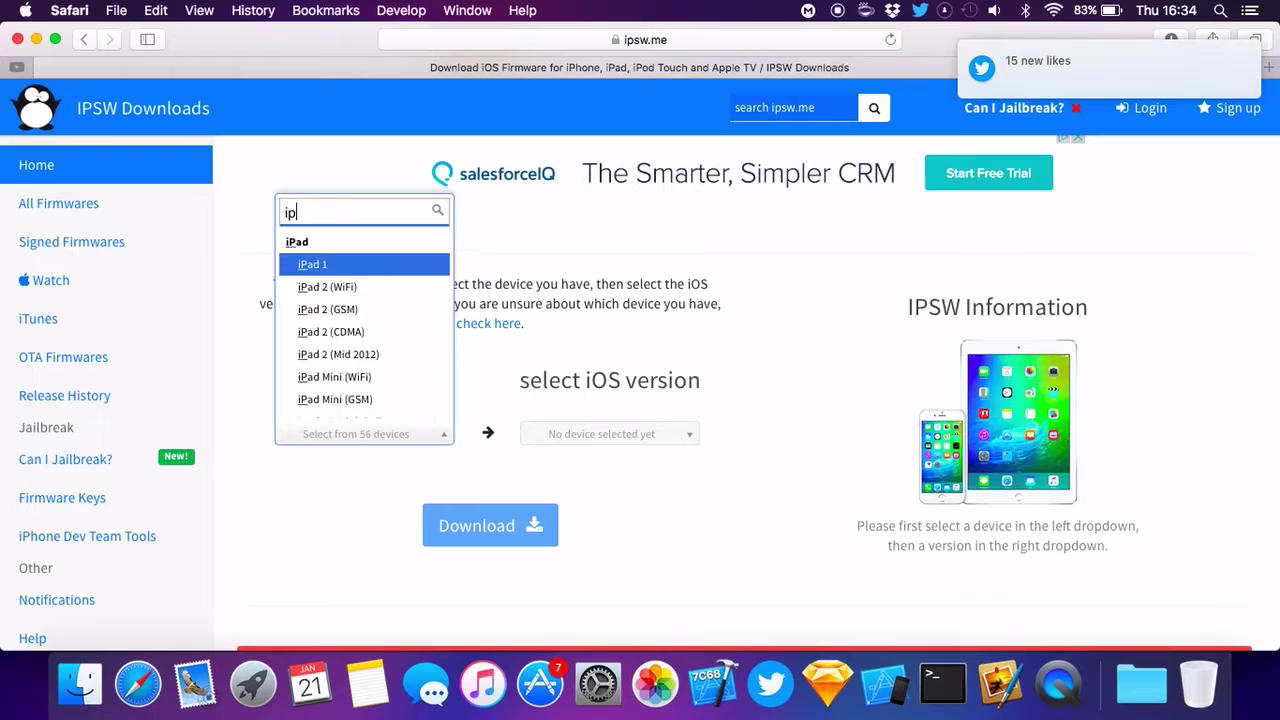
{"action": "type", "text": "hone 4"}
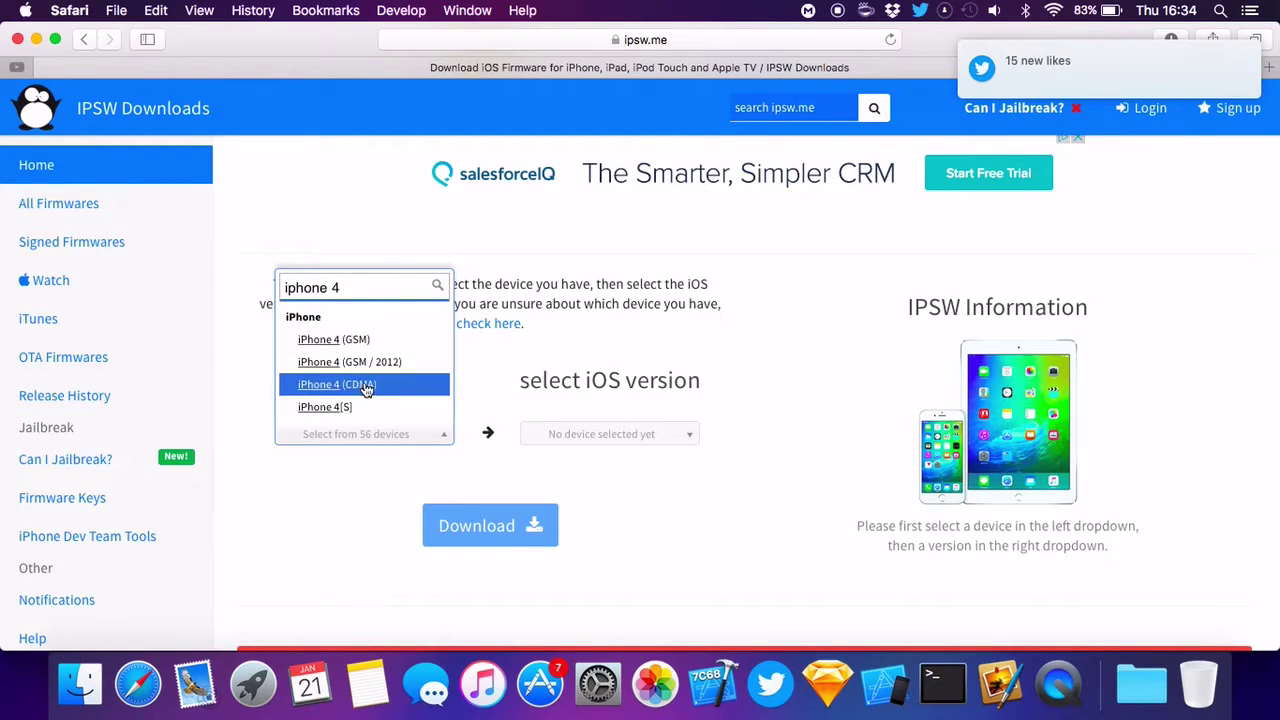
{"action": "left_click", "coordinate": [360, 405]}
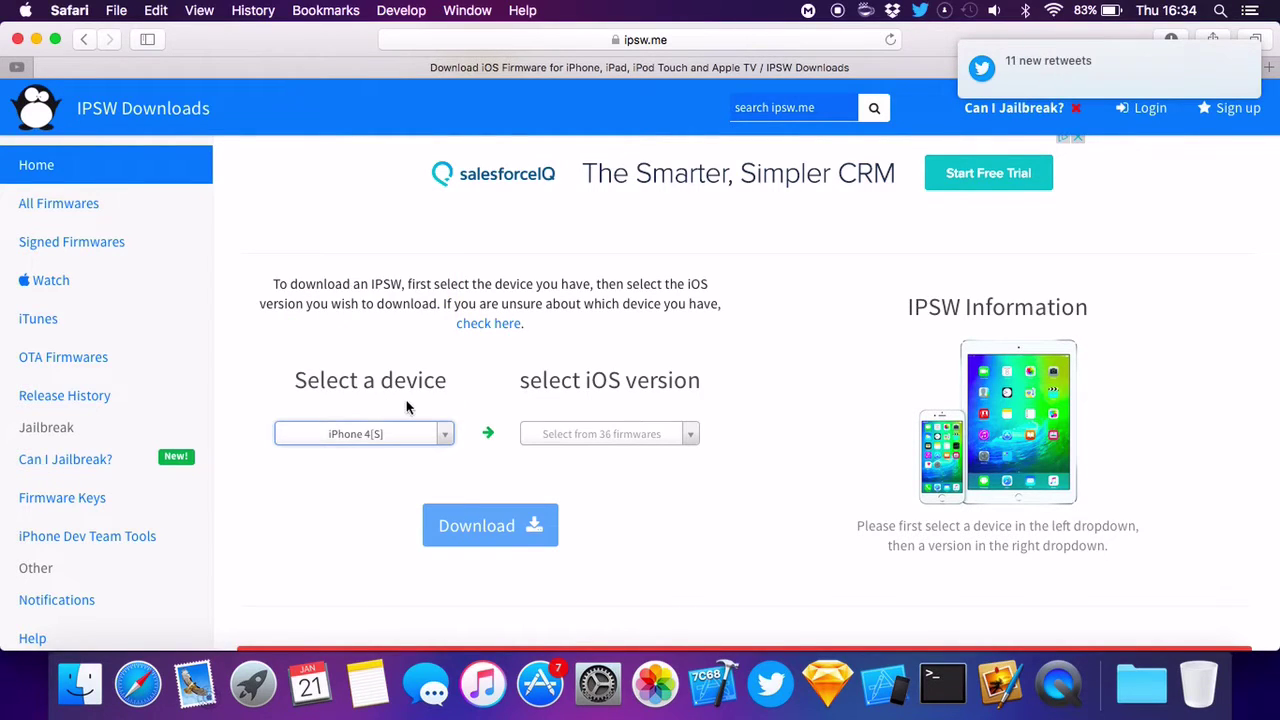
{"action": "left_click", "coordinate": [592, 434]}
{"action": "scroll", "coordinate": [590, 385], "scroll_direction": "down", "scroll_amount": 1}
{"action": "scroll", "coordinate": [590, 385], "scroll_direction": "up", "scroll_amount": 4}
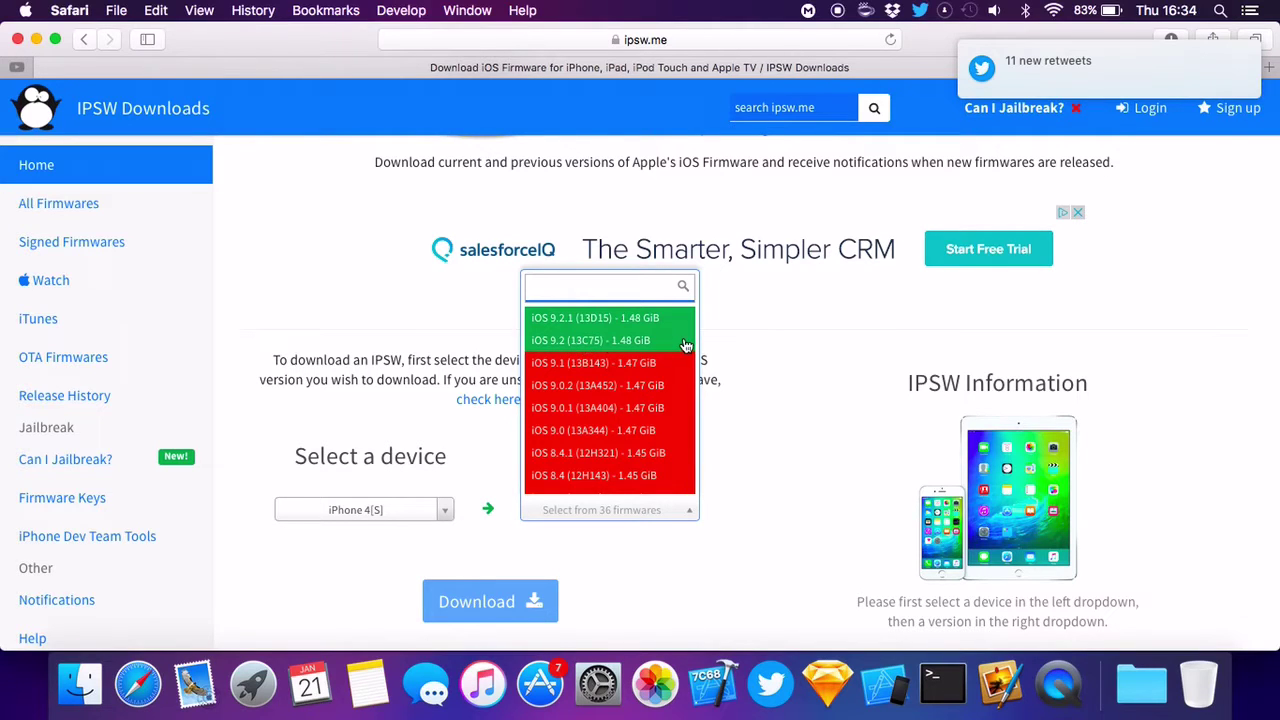
- Download the iOS 9.2.1 (13D15) firmware and drag iPhone4,1_9.2.1_13D15_Restore.ipsw onto the desktop
{"action": "left_click", "coordinate": [562, 318]}
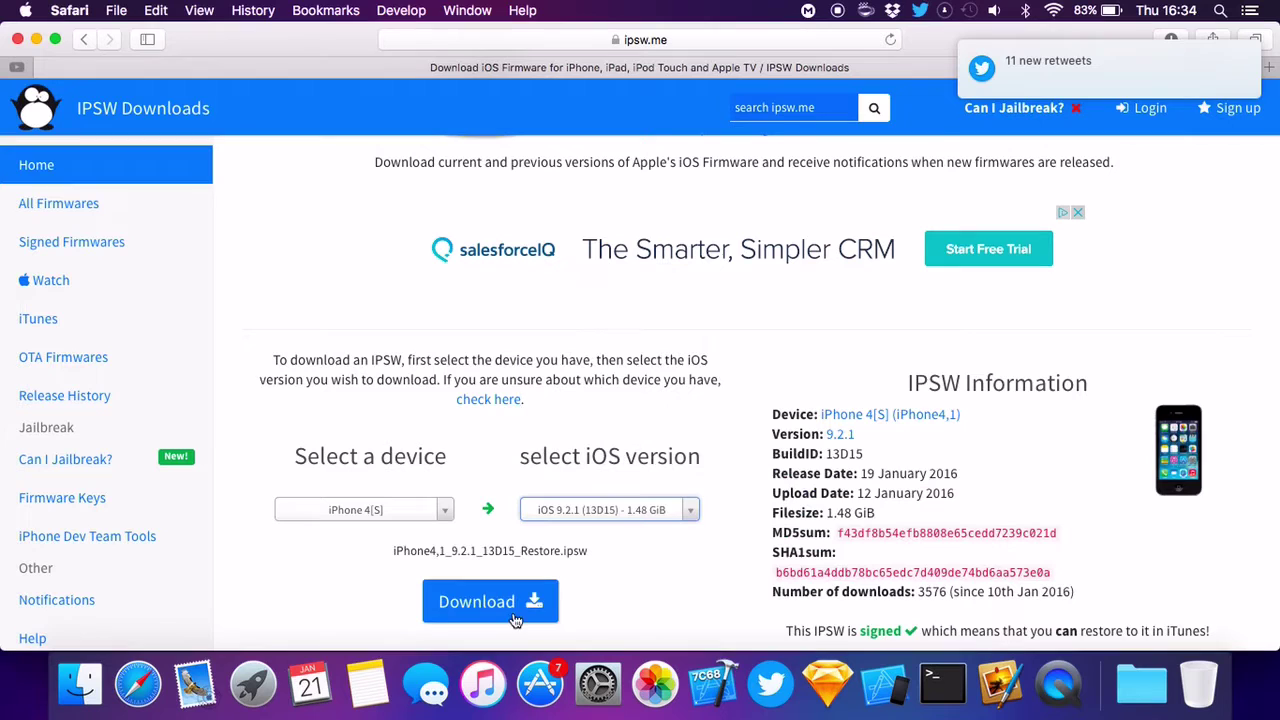
{"action": "left_click", "coordinate": [468, 595]}
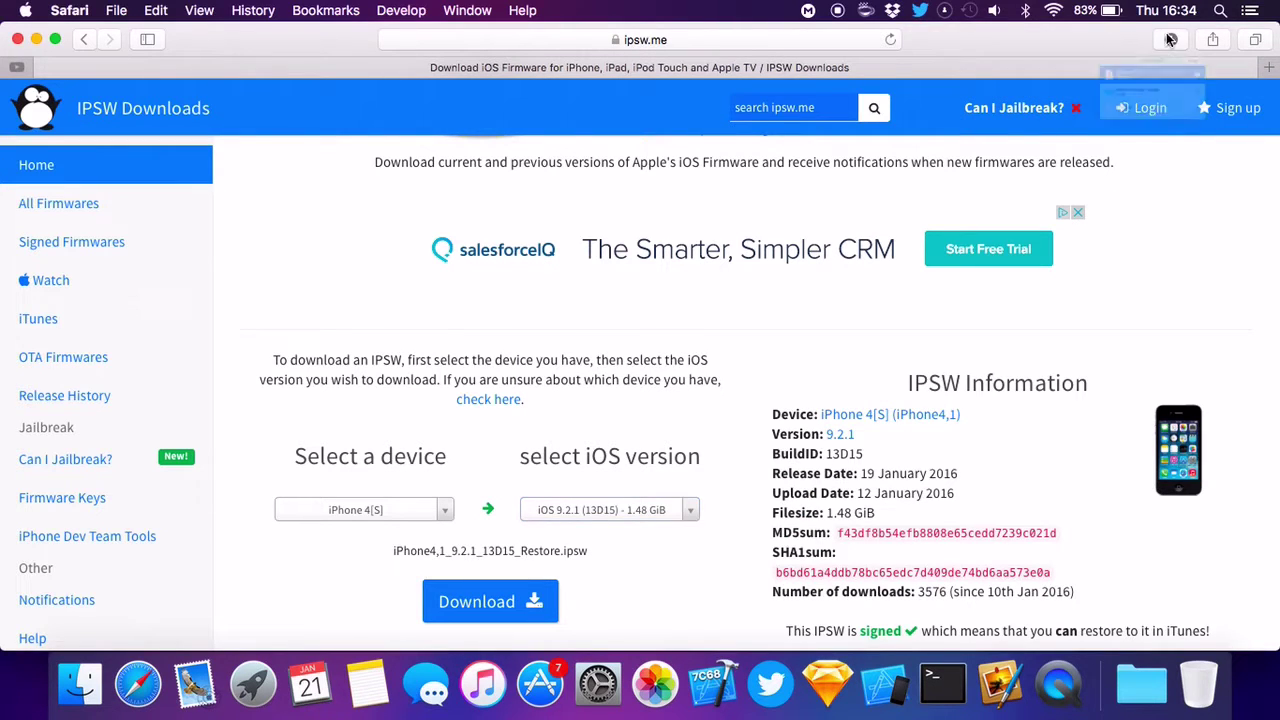
{"action": "mouse_move", "coordinate": [1086, 118]}
{"action": "left_mouse_down"}
{"action": "mouse_move", "coordinate": [1016, 224]}
{"action": "mouse_move", "coordinate": [135, 85]}
{"action": "left_mouse_up"}
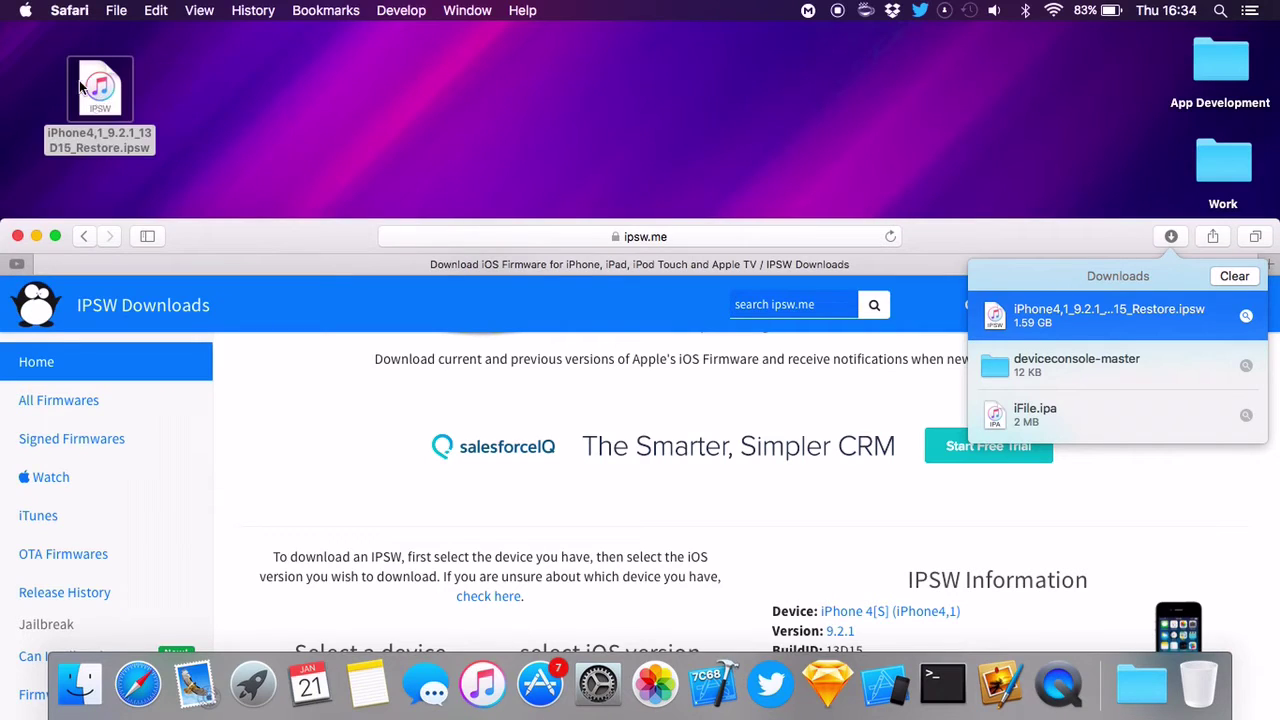
{"action": "left_click", "coordinate": [17, 236]}
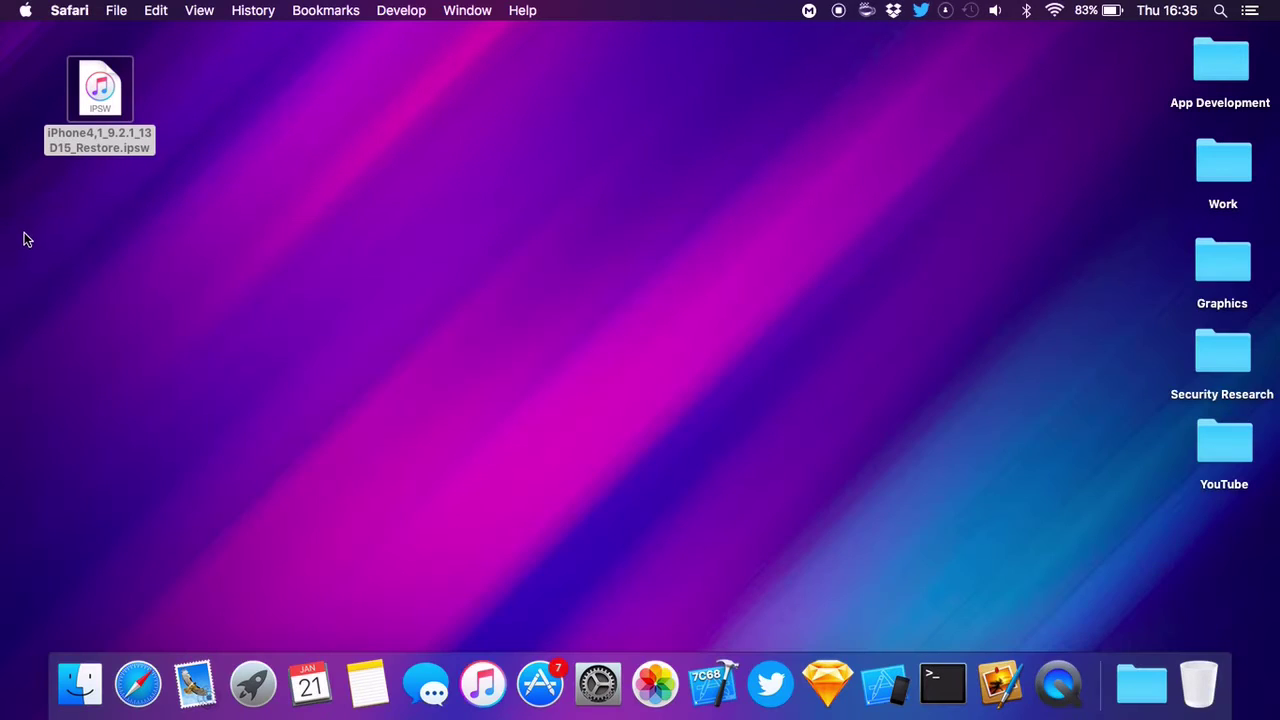
{"action": "left_click", "coordinate": [97, 105]}
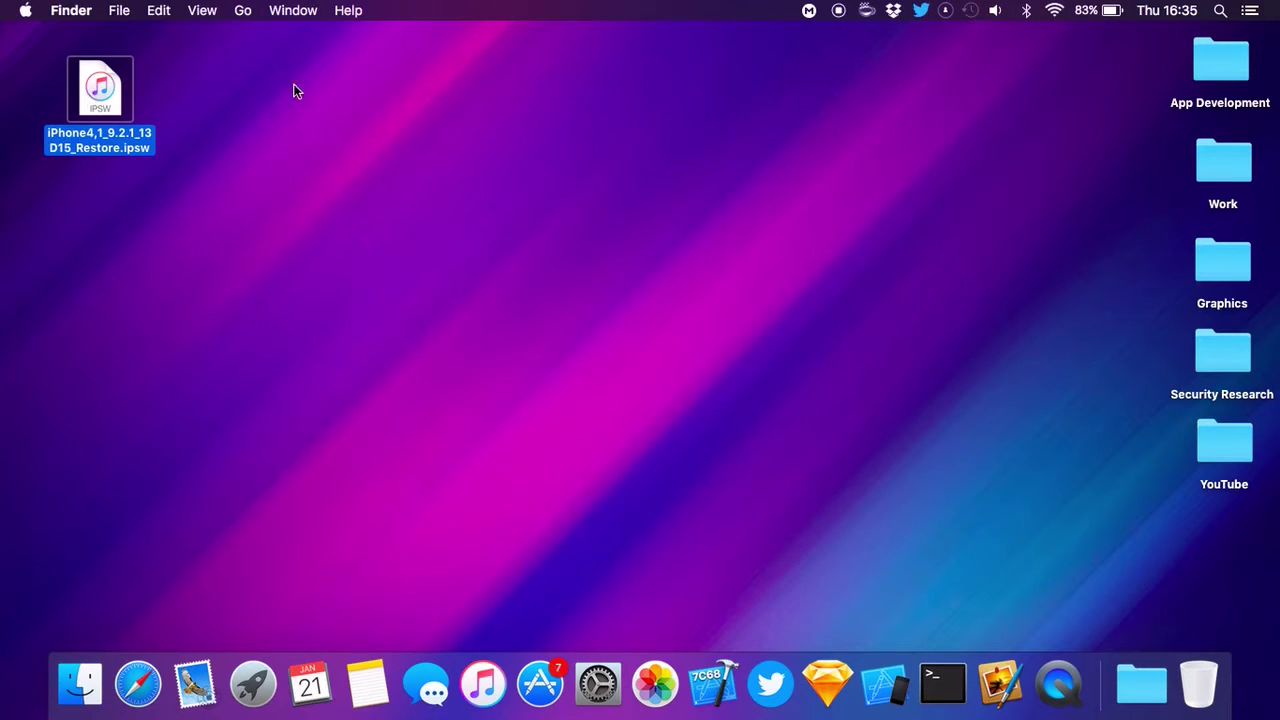
{"action": "left_click", "coordinate": [209, 74]}
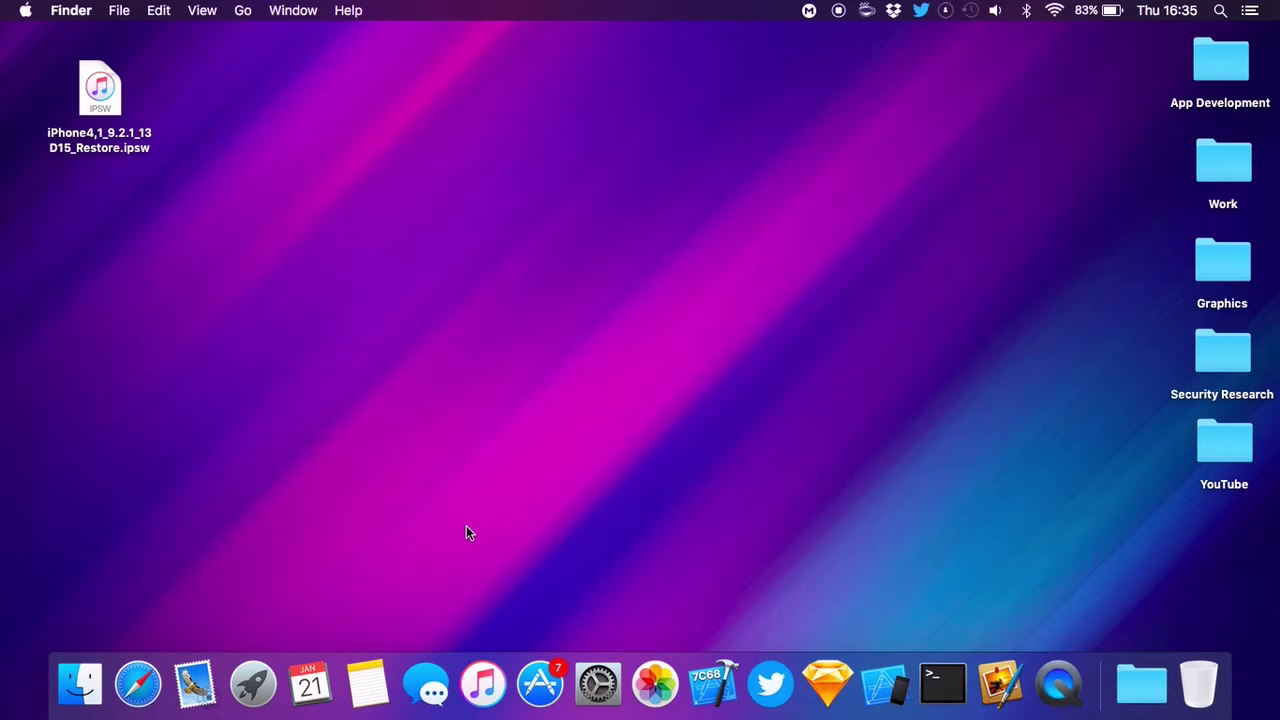
- In iTunes, check the iPhone 4S summary's iOS 9.3 build, then Option-click Restore iPhone
{"action": "left_click", "coordinate": [483, 684]}
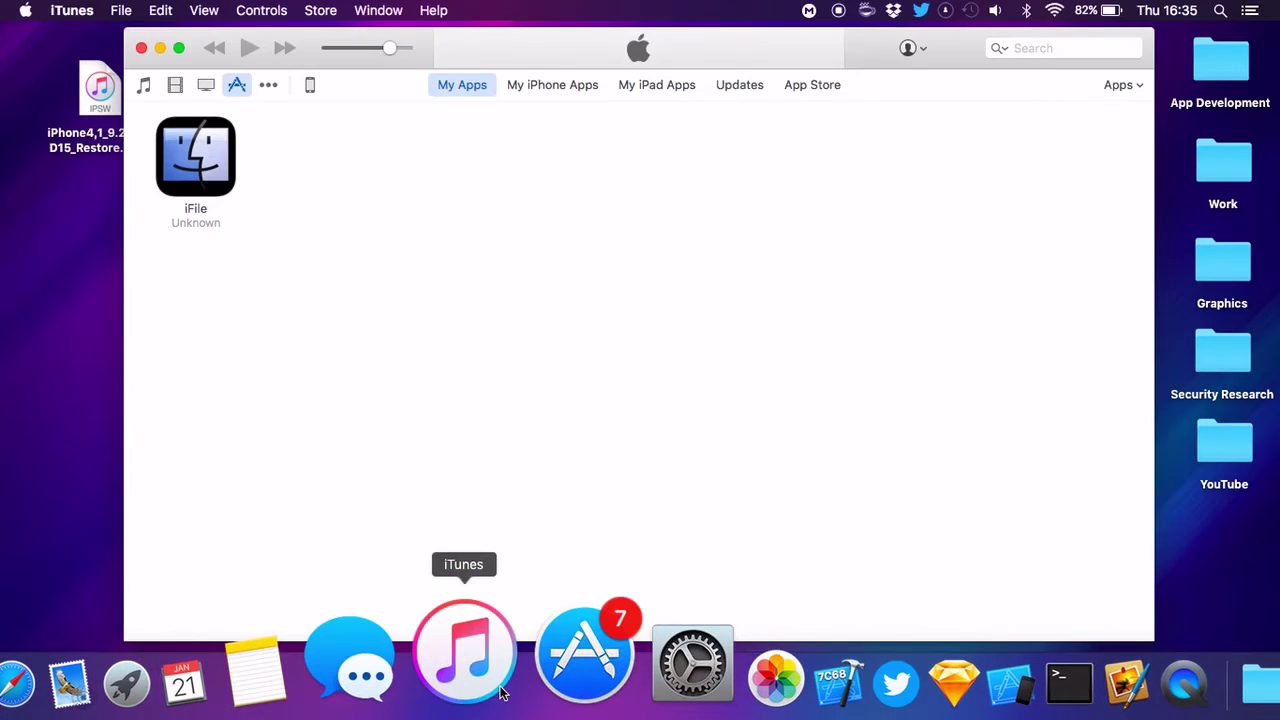
{"action": "left_click", "coordinate": [310, 84]}
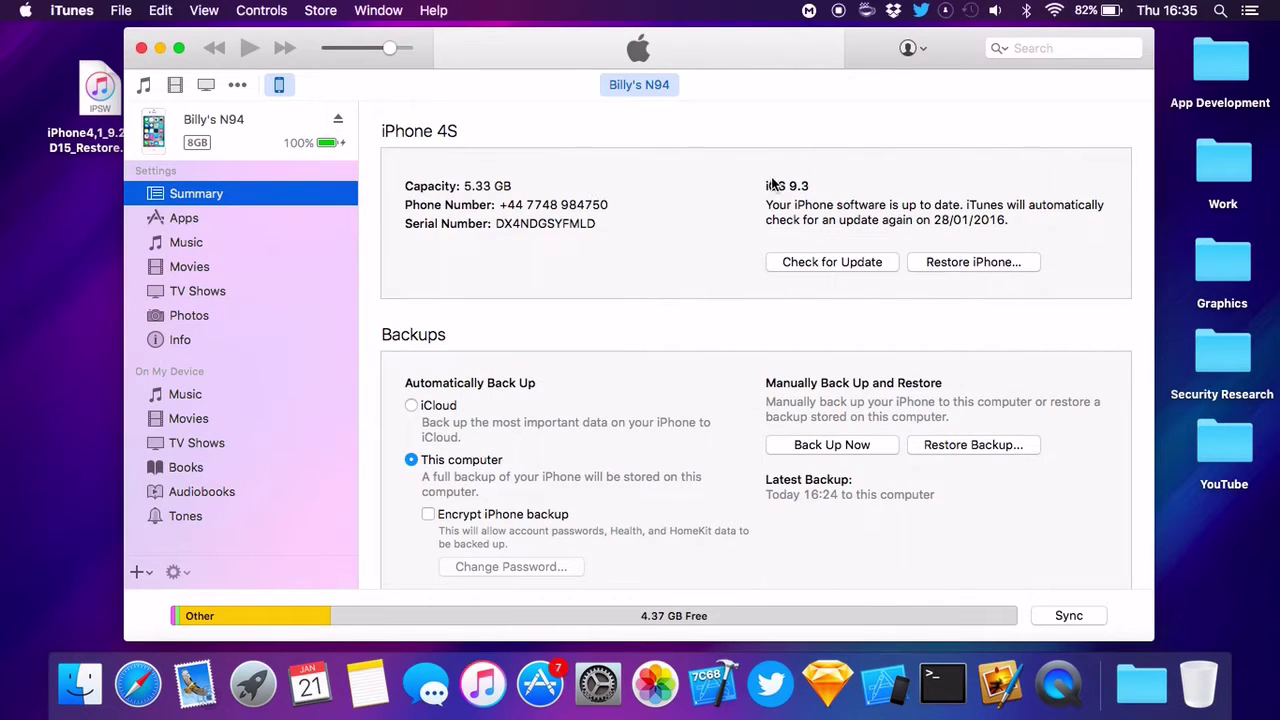
{"action": "left_click", "coordinate": [809, 186]}
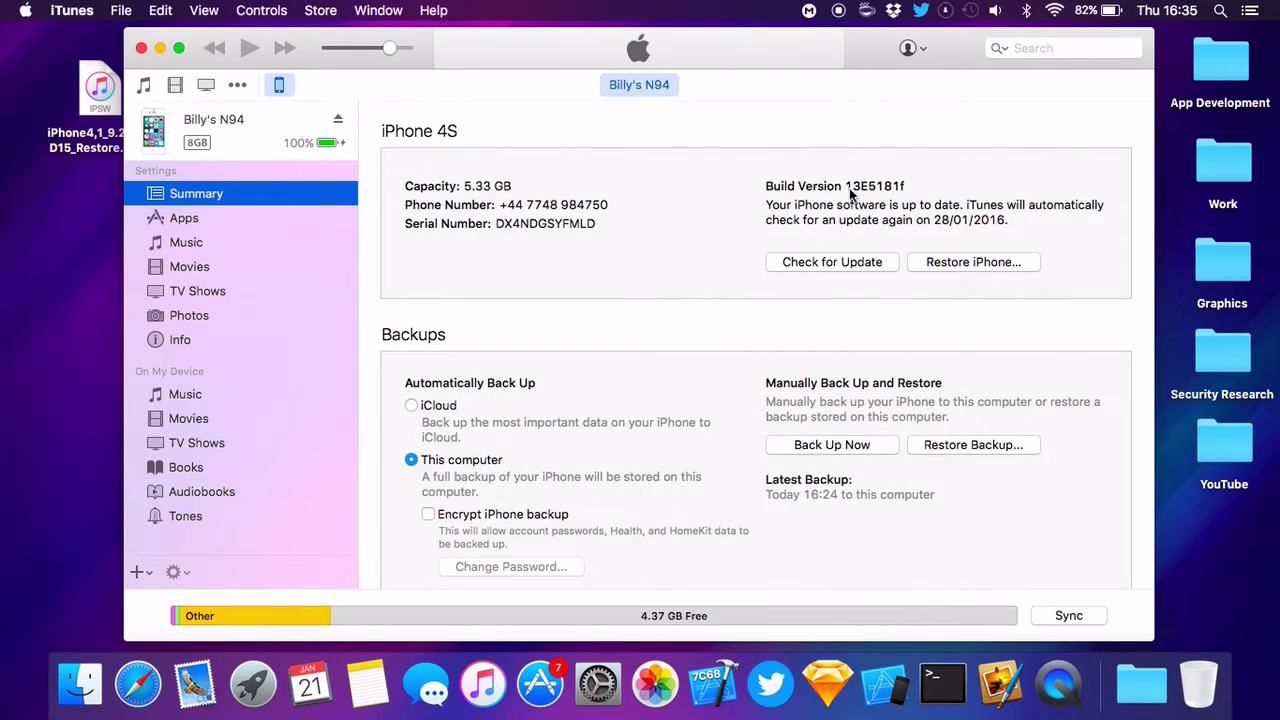
{"action": "left_click", "coordinate": [850, 190]}
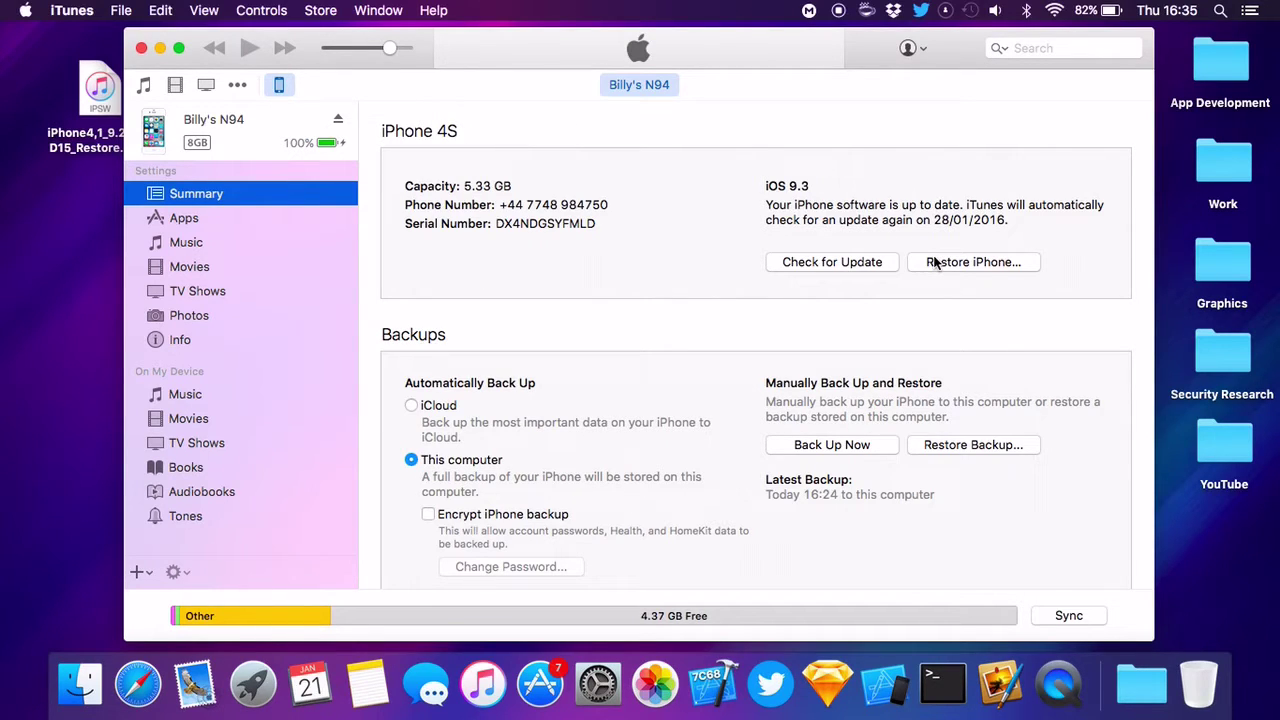
{"action": "left_click", "coordinate": [935, 262]}
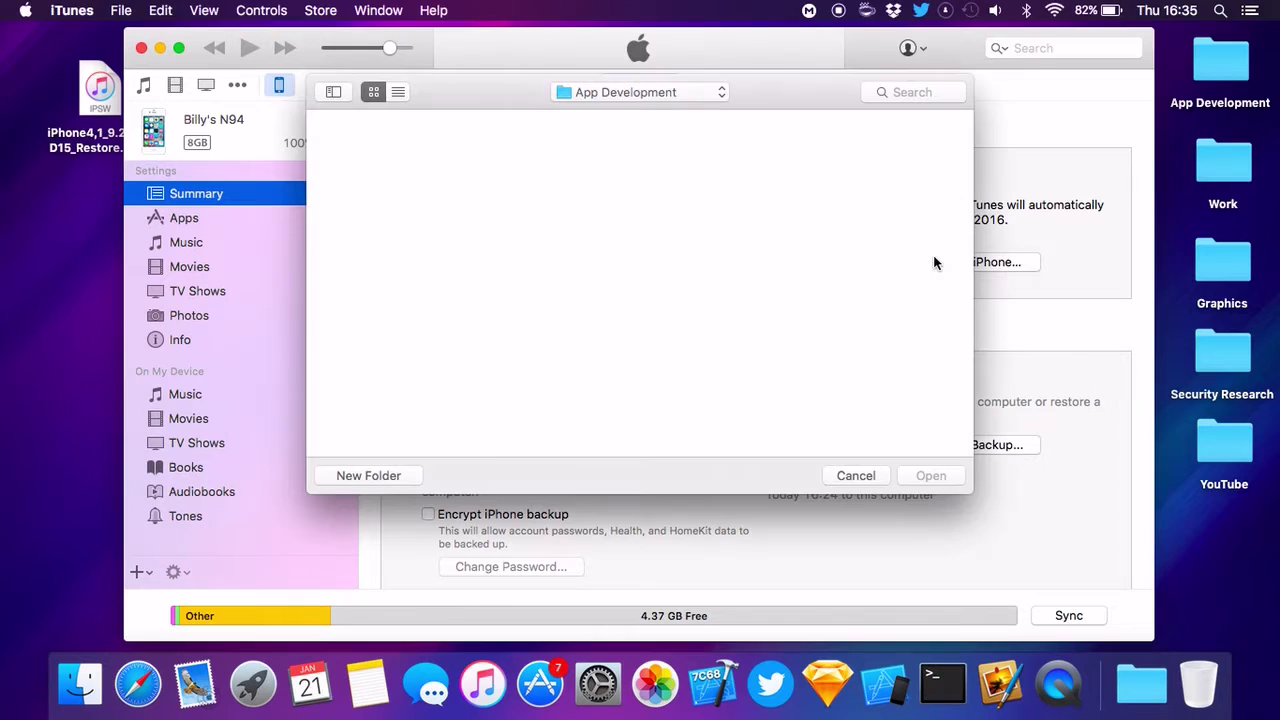
- Select iPhone4,1_9.2.1_13D15_Restore.ipsw from the Desktop folder as the restore file
{"action": "left_click", "coordinate": [610, 92]}
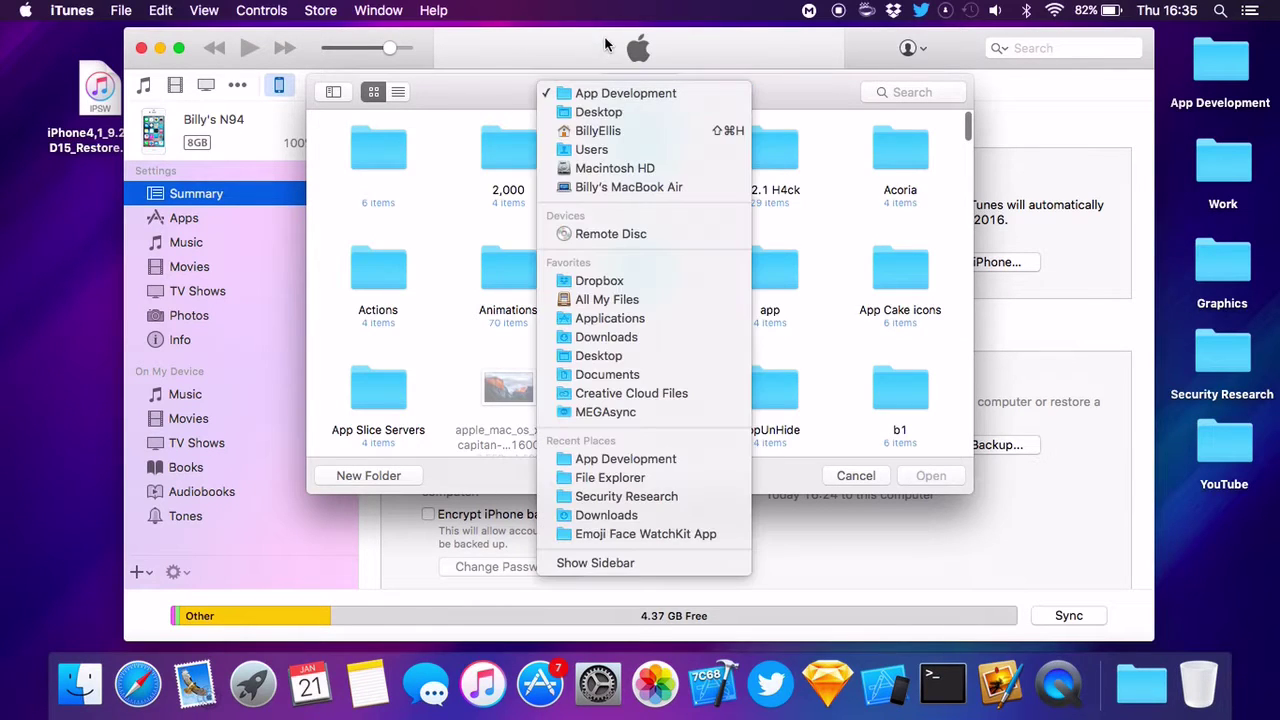
{"action": "left_click", "coordinate": [605, 113]}
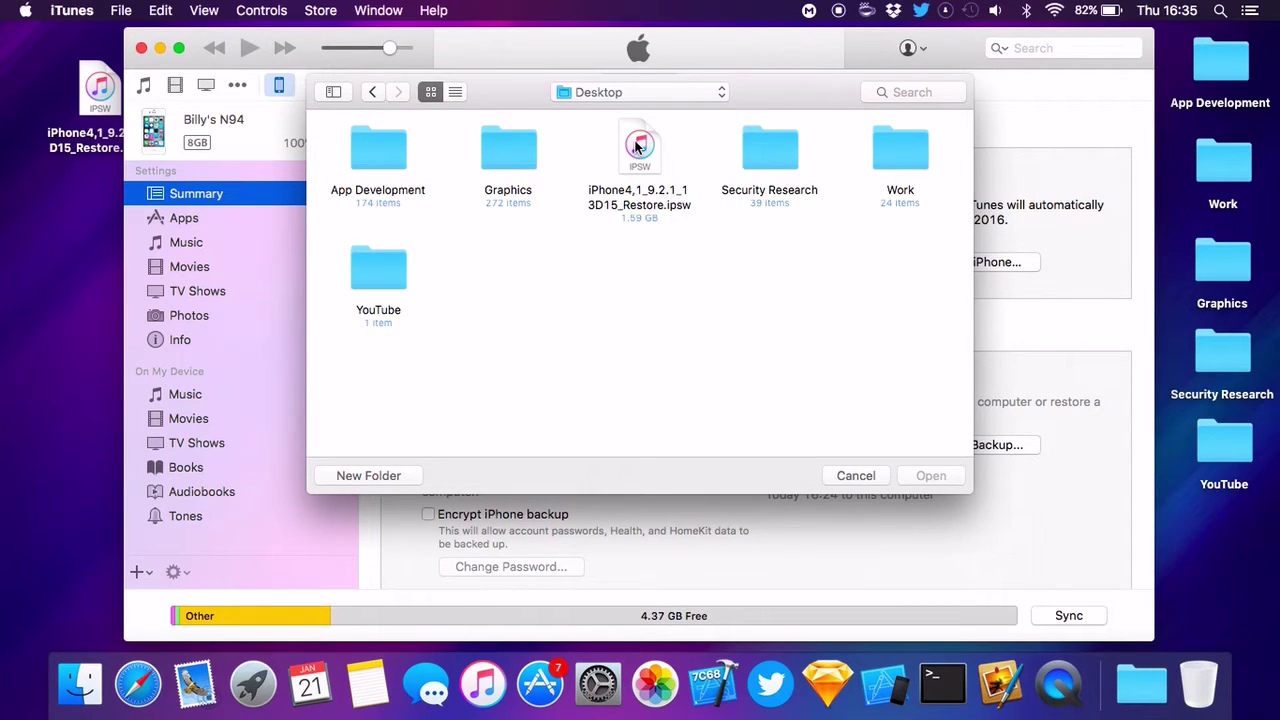
{"action": "left_click", "coordinate": [637, 149]}
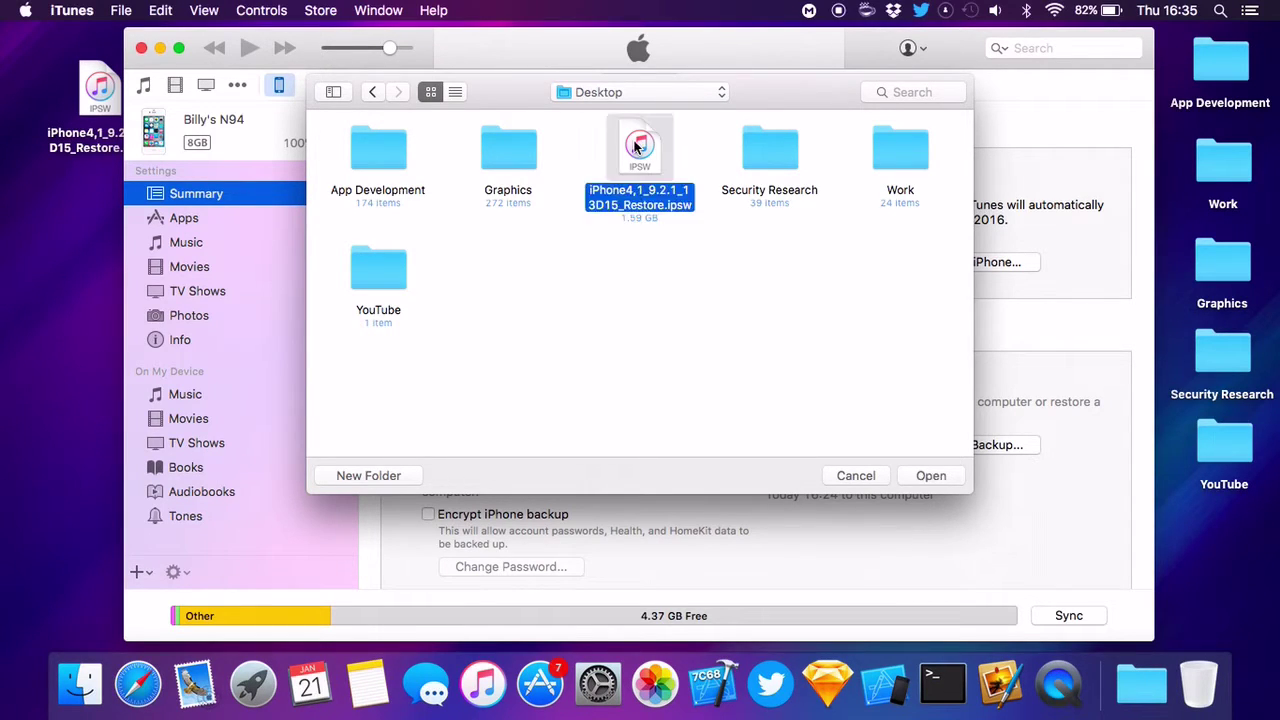
{"action": "left_click", "coordinate": [914, 474]}
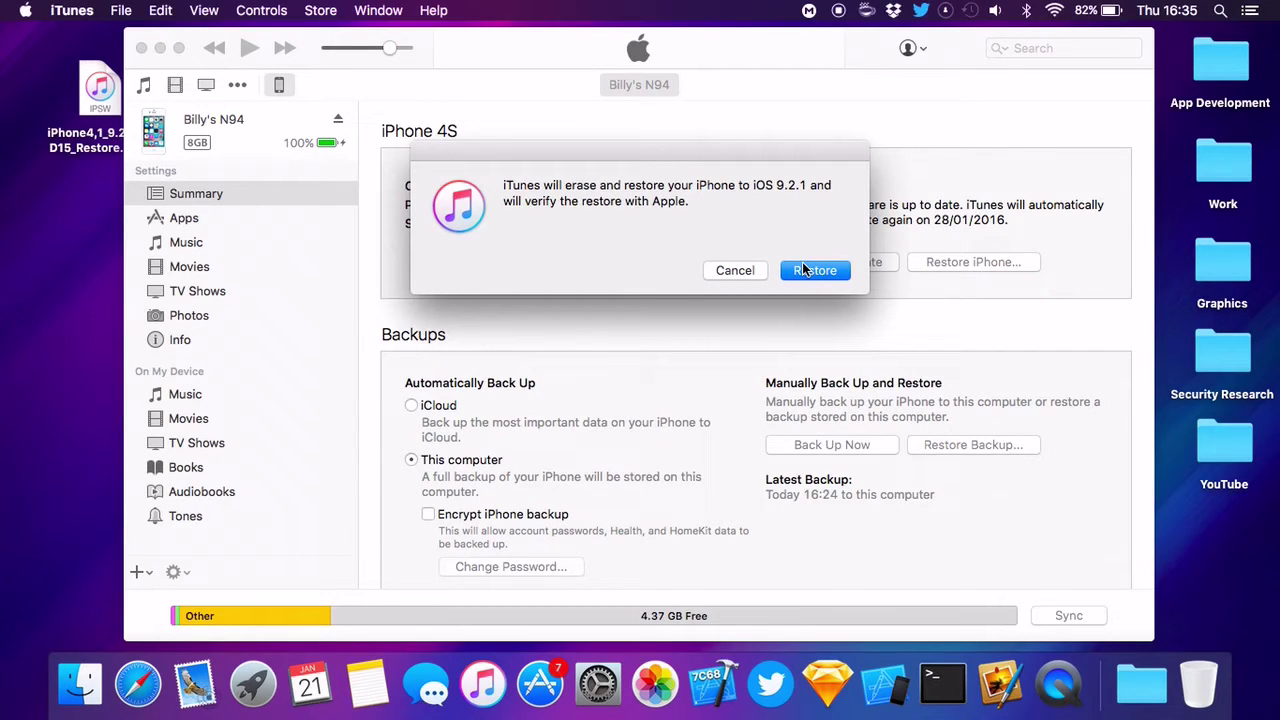
- Confirm erasing the iPhone 4S and restoring it to iOS 9.2.1
{"action": "left_click", "coordinate": [803, 268]}
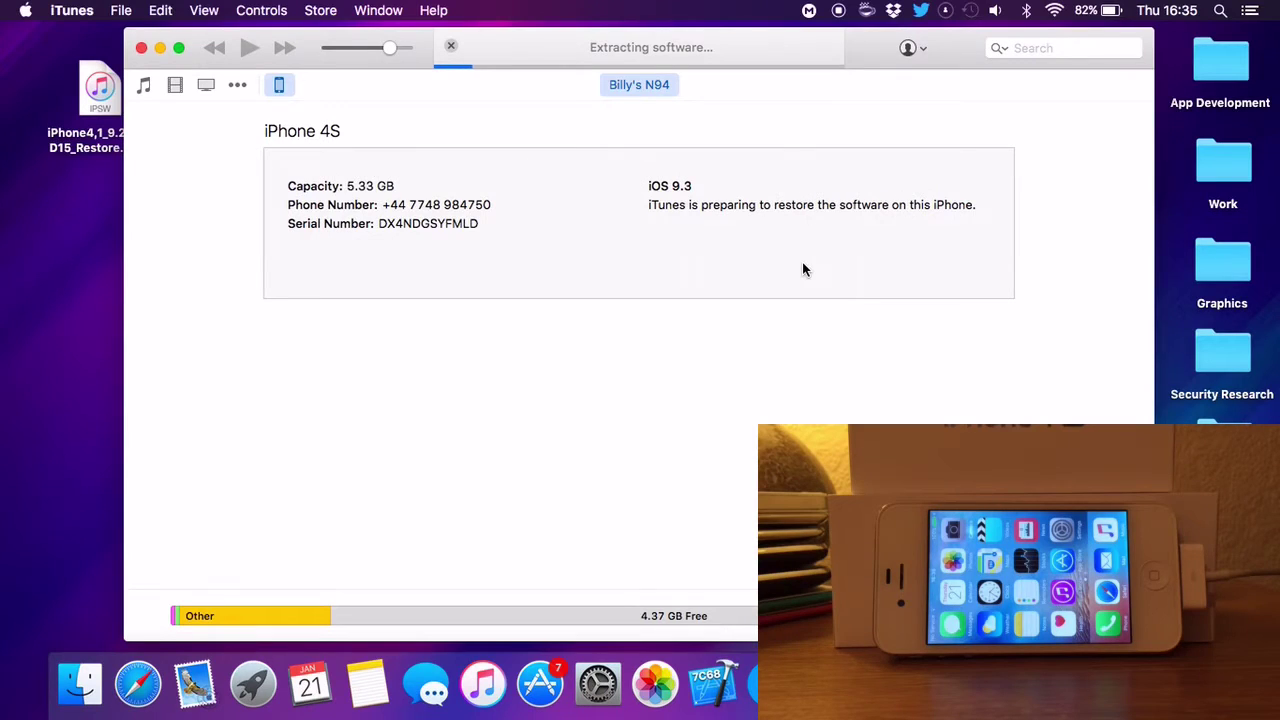